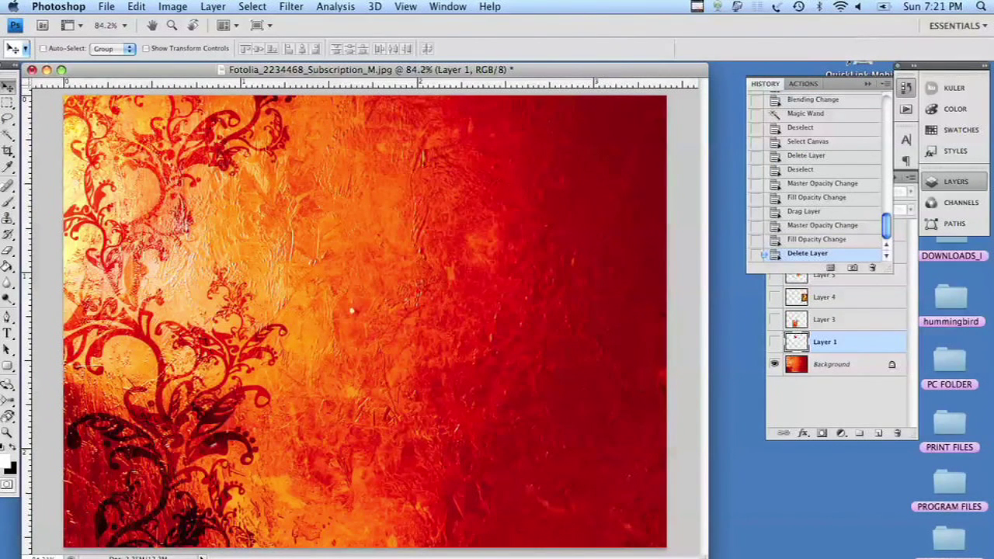
- Open the File menu of the orange-red swirl collage document
{"action": "left_click", "coordinate": [106, 7]}
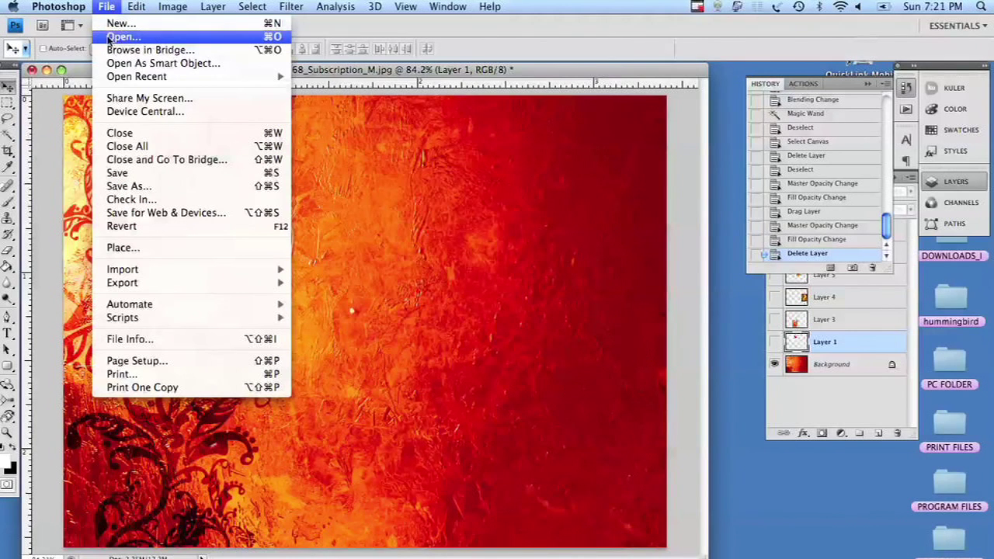
- Open picsave.jpg from the collagepics folder
{"action": "left_click", "coordinate": [110, 37]}
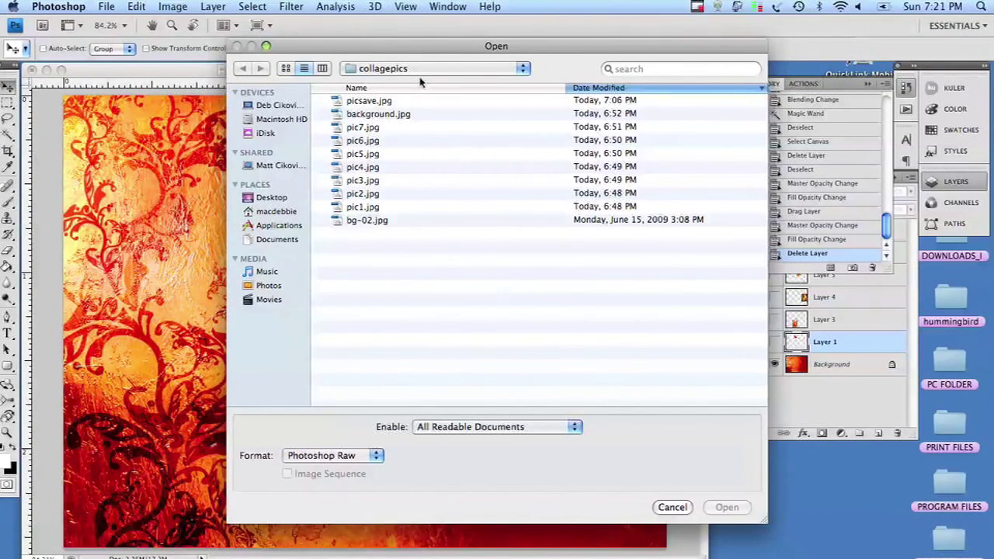
{"action": "left_click", "coordinate": [369, 101]}
{"action": "left_click", "coordinate": [727, 506]}
- Drag the orchid photo into the collage and place it at the top right
{"action": "left_click_drag", "start_coordinate": [341, 84], "coordinate": [684, 105]}
{"action": "left_click_drag", "start_coordinate": [977, 288], "coordinate": [496, 222]}
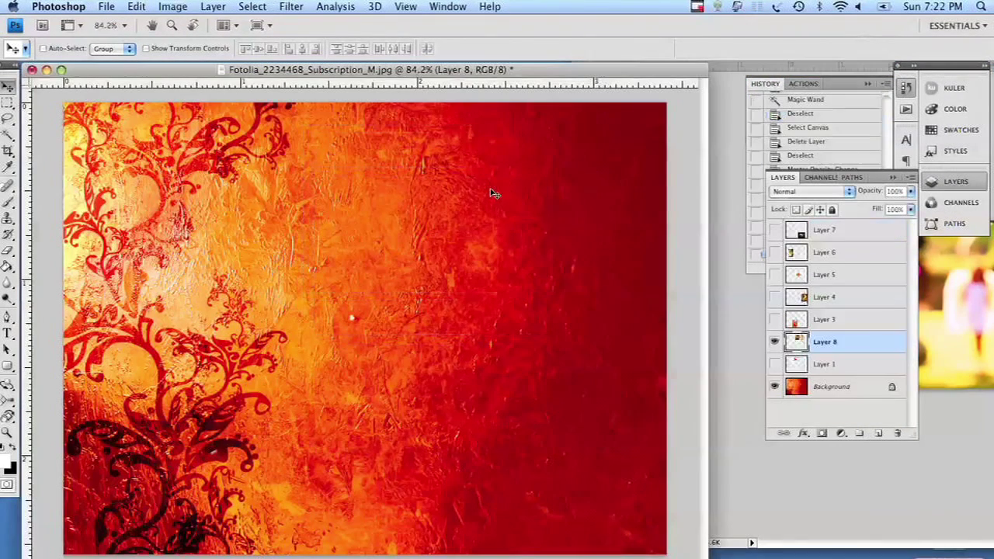
{"action": "left_click_drag", "start_coordinate": [492, 194], "coordinate": [594, 163]}
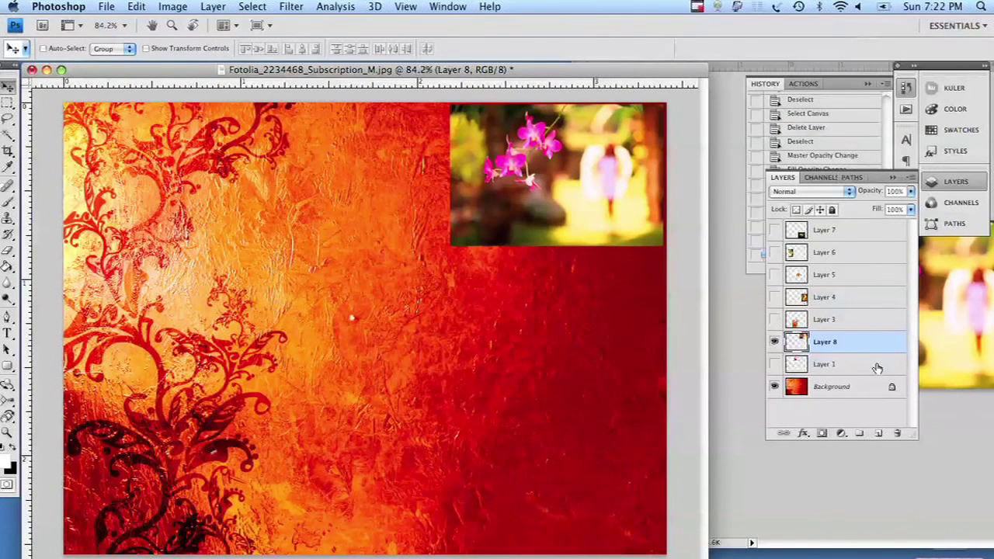
- Move Layer 8 directly above Background and close picsave.jpg
{"action": "left_click_drag", "start_coordinate": [862, 342], "coordinate": [868, 374]}
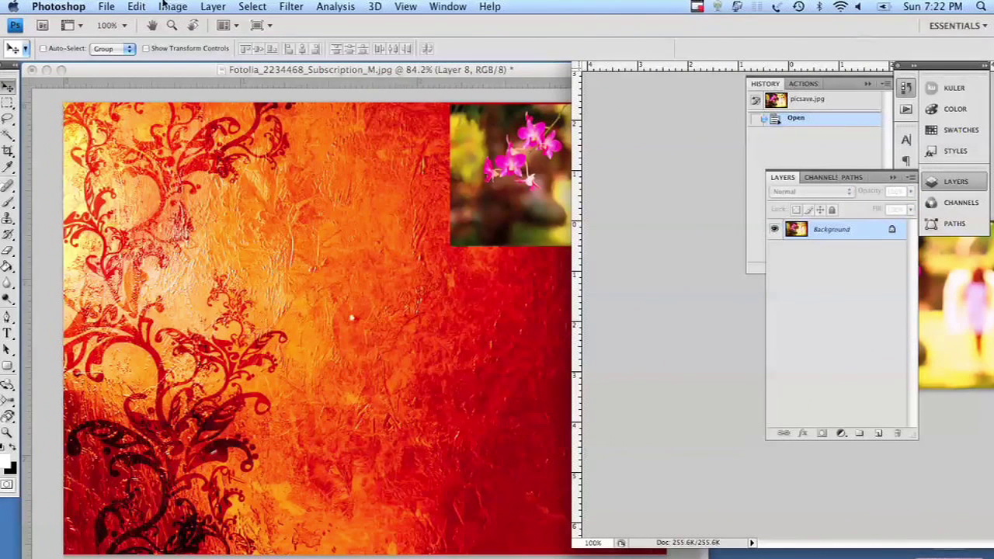
{"action": "left_click", "coordinate": [106, 7]}
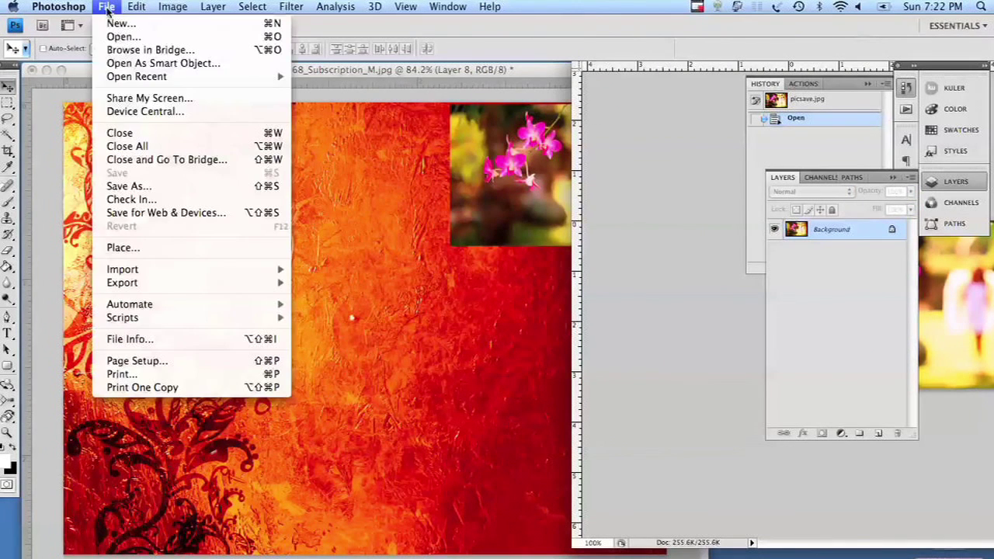
{"action": "left_click", "coordinate": [136, 137]}
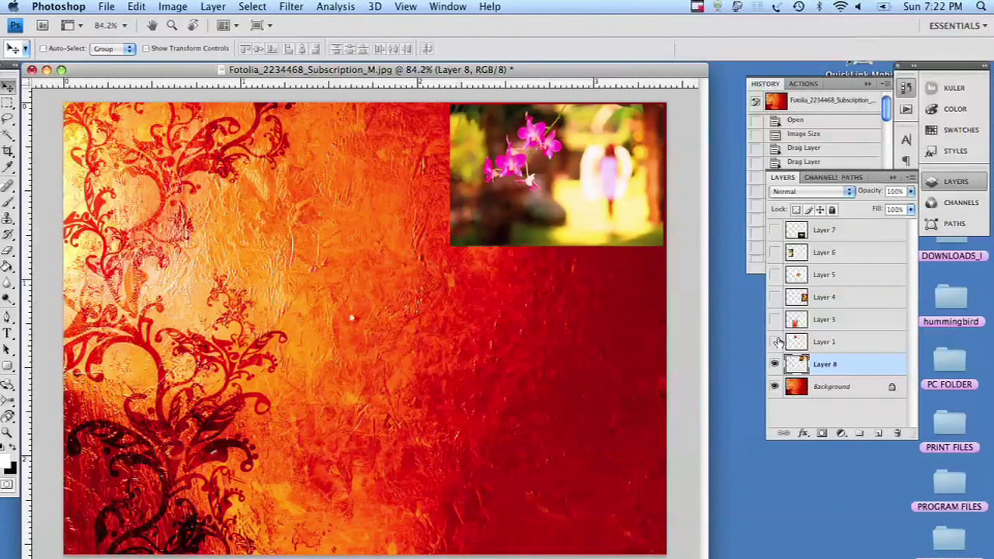
- Make Layers 1, 3, 4, 5, 6 and 7 visible, then select Layer 6
{"action": "left_click", "coordinate": [774, 342]}
{"action": "left_click", "coordinate": [774, 319]}
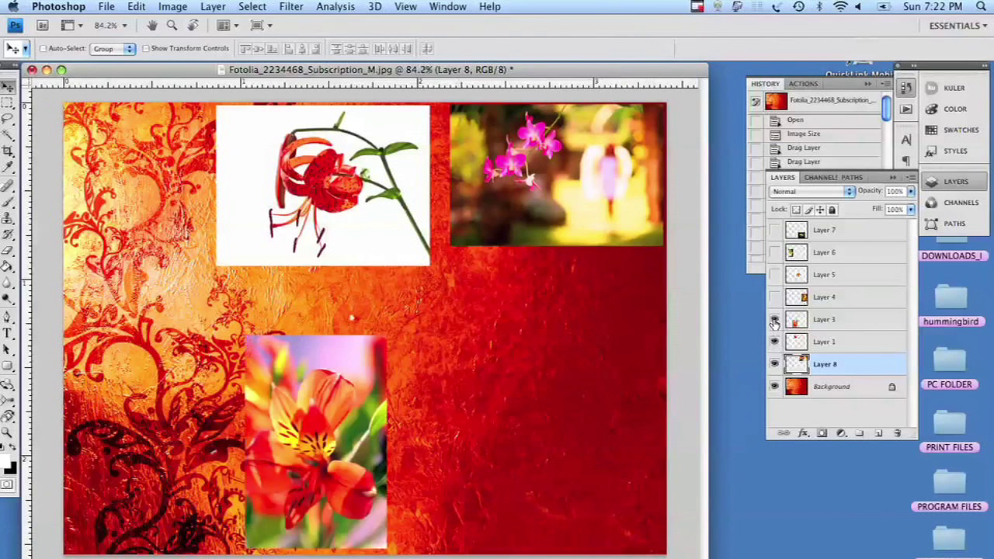
{"action": "left_click", "coordinate": [774, 298]}
{"action": "left_click", "coordinate": [774, 275]}
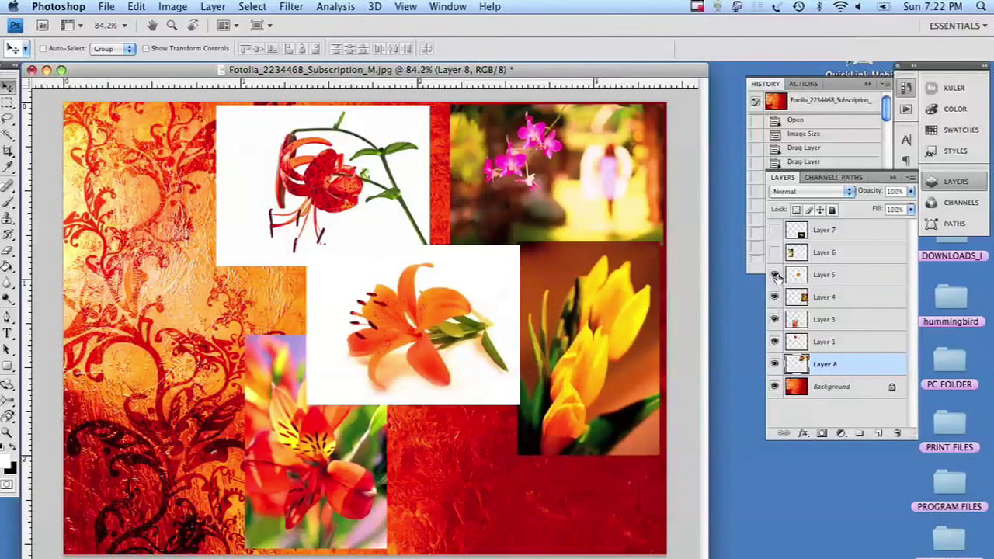
{"action": "left_click", "coordinate": [774, 253]}
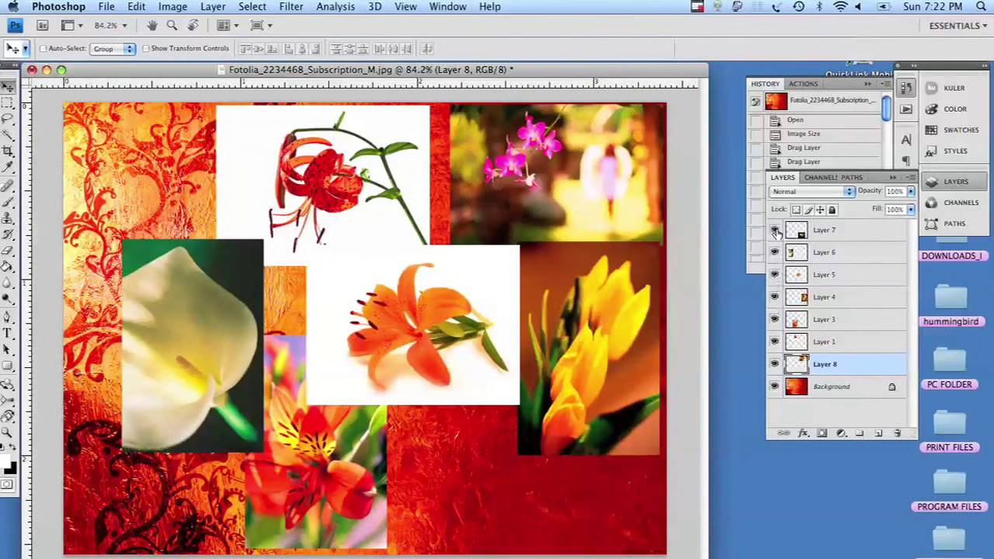
{"action": "left_click", "coordinate": [774, 231]}
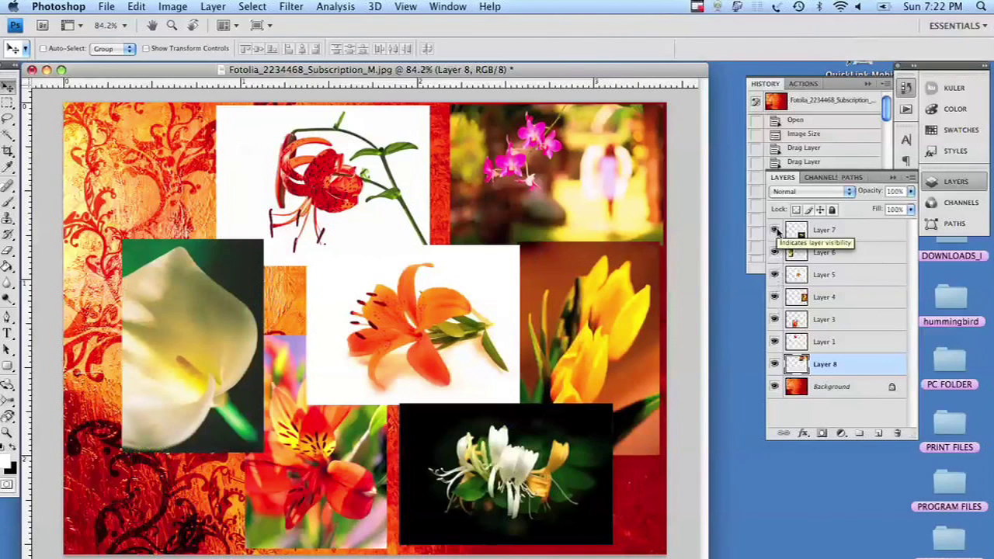
{"action": "left_click", "coordinate": [848, 254]}
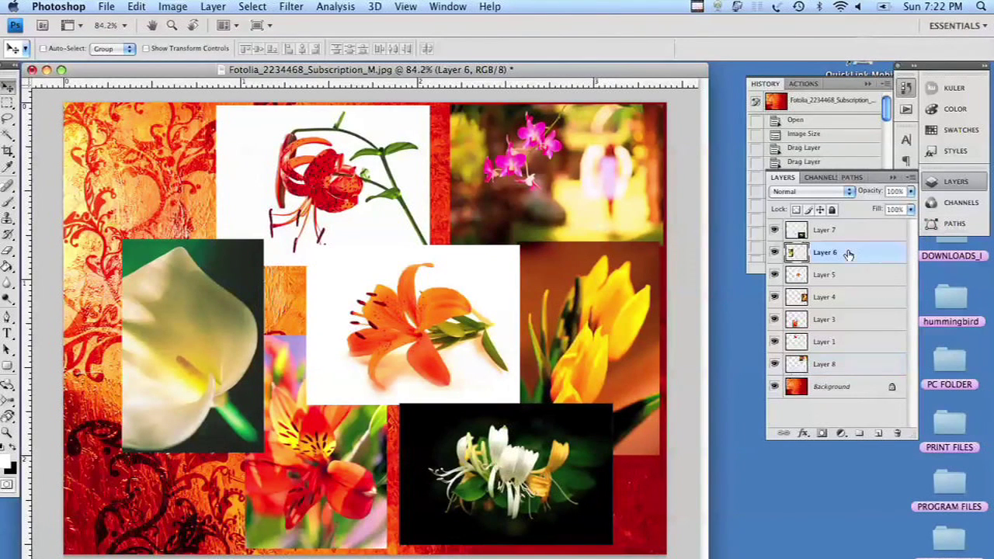
- Magic Wand-select the dark green backdrop around the calla lily
{"action": "left_click", "coordinate": [7, 134]}
{"action": "left_click", "coordinate": [150, 251]}
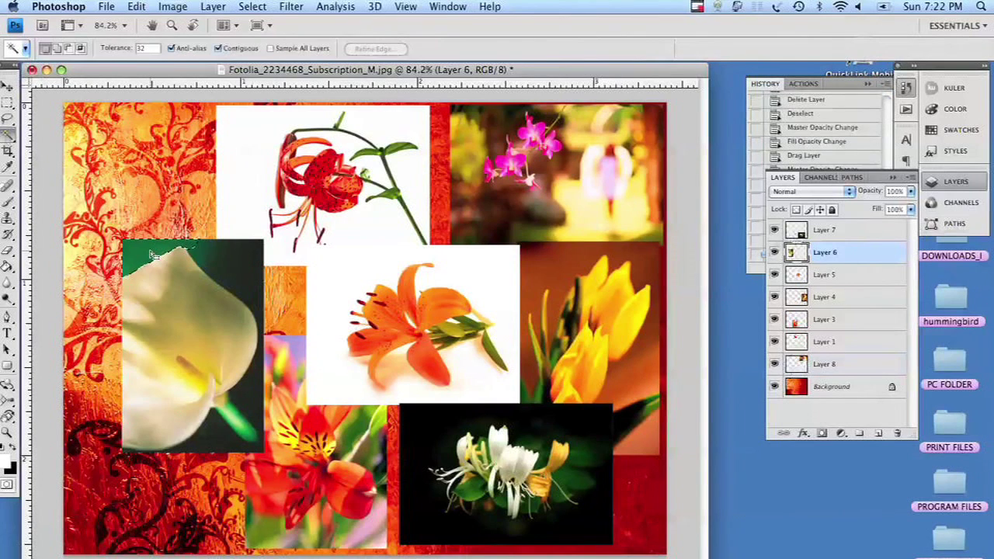
{"action": "left_click", "coordinate": [200, 261], "text": "shift"}
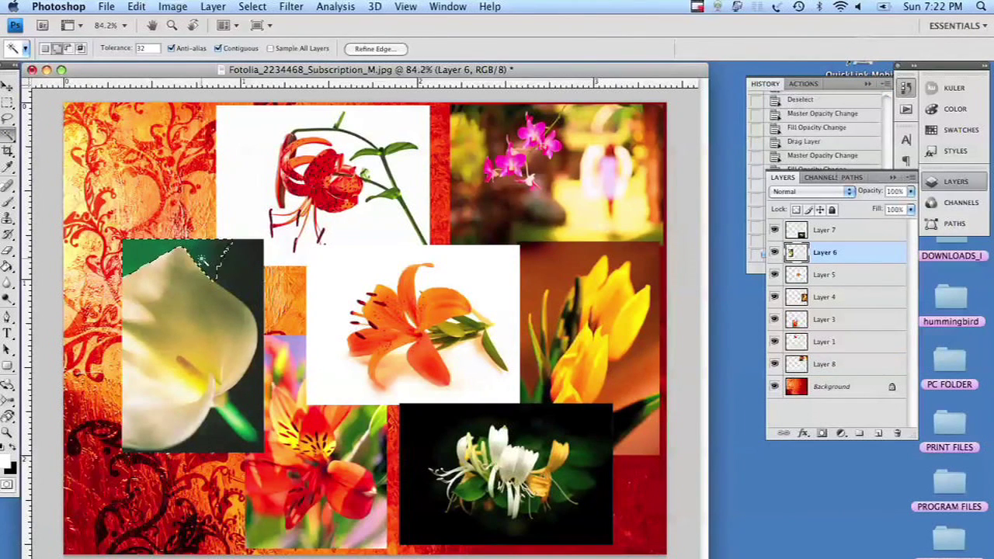
{"action": "left_click", "coordinate": [244, 282], "text": "shift"}
{"action": "left_click", "coordinate": [258, 397], "text": "shift"}
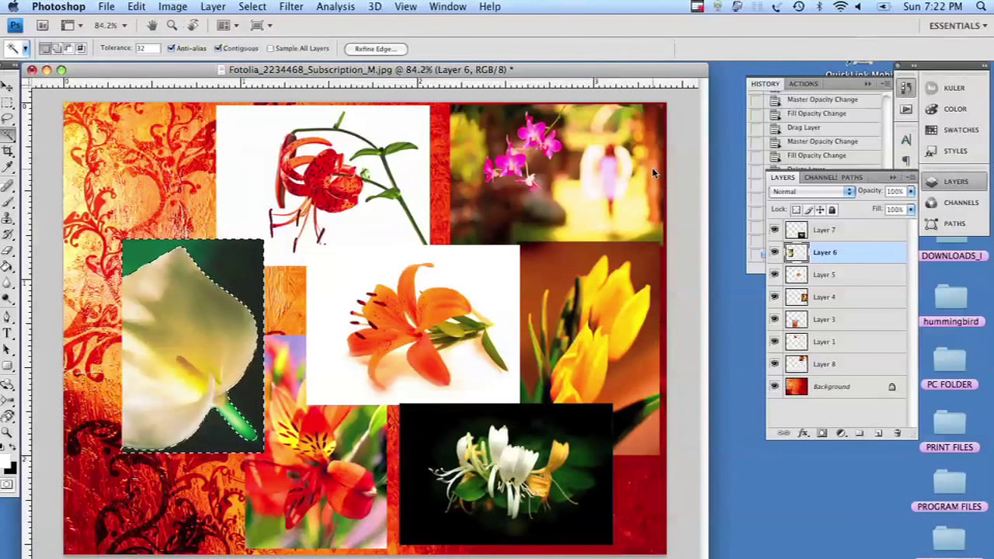
- After trying Hard Light and Soft Light, set the calla layer to Screen and deselect
{"action": "left_click", "coordinate": [830, 191]}
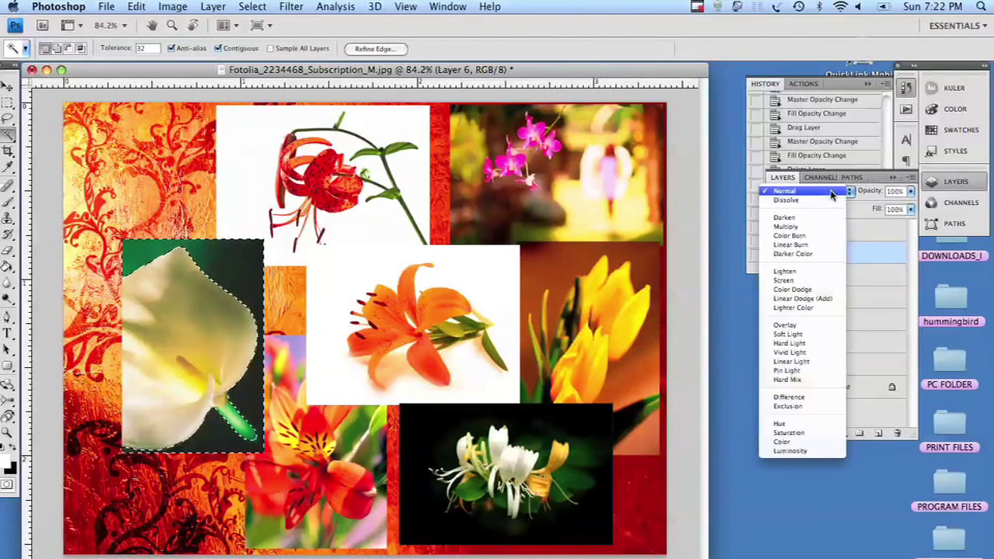
{"action": "left_click", "coordinate": [820, 350]}
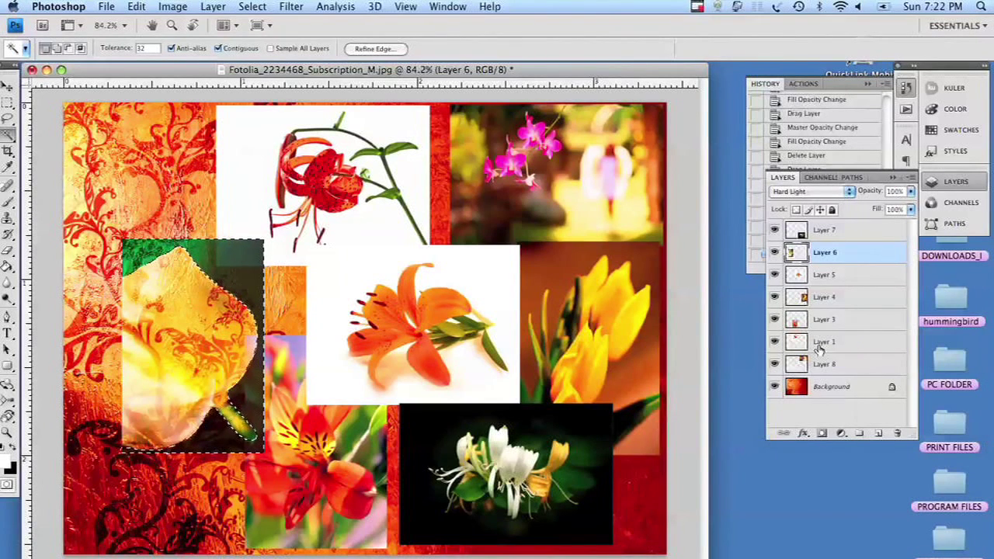
{"action": "left_click", "coordinate": [809, 192]}
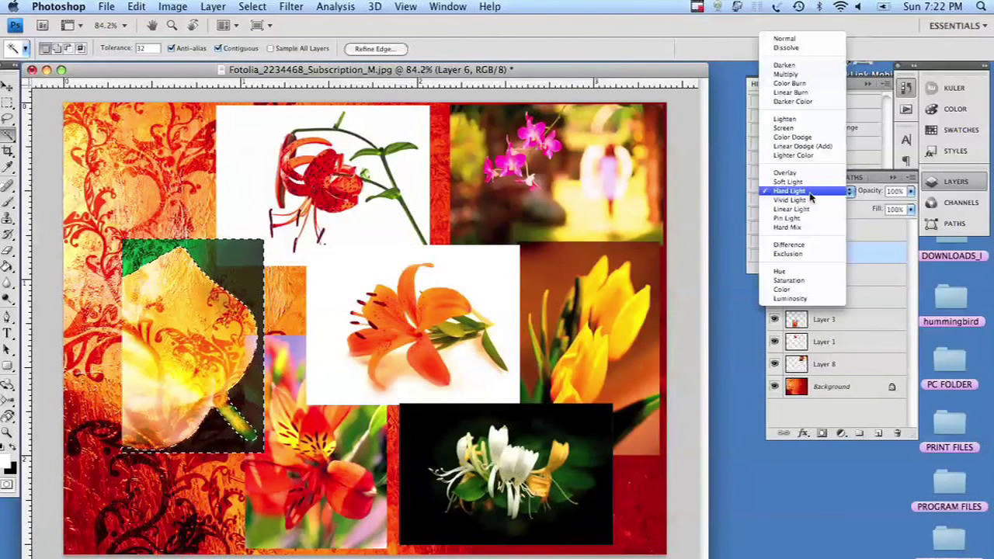
{"action": "left_click", "coordinate": [807, 181]}
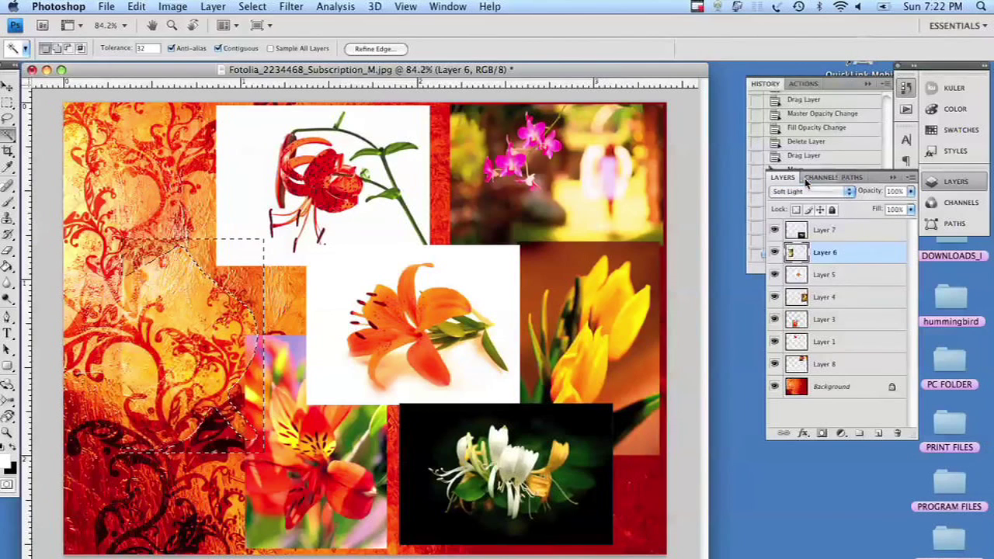
{"action": "left_click", "coordinate": [817, 193]}
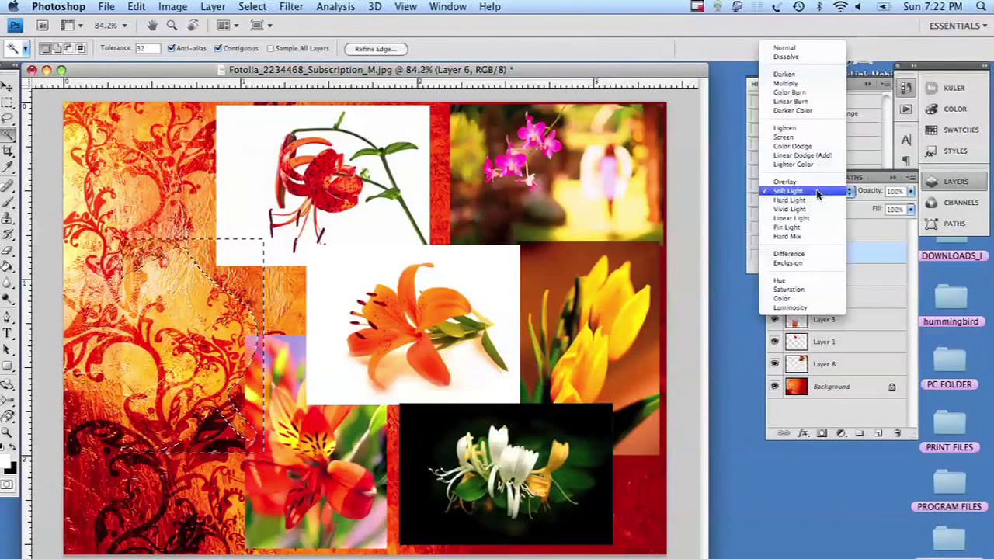
{"action": "left_click", "coordinate": [809, 138]}
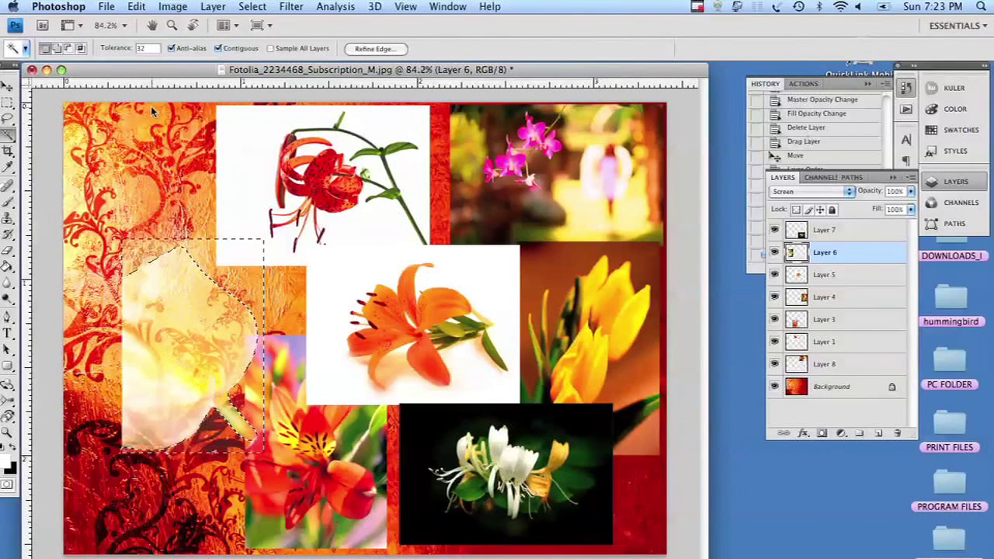
{"action": "key", "text": "m"}
{"action": "key", "text": "super+d"}
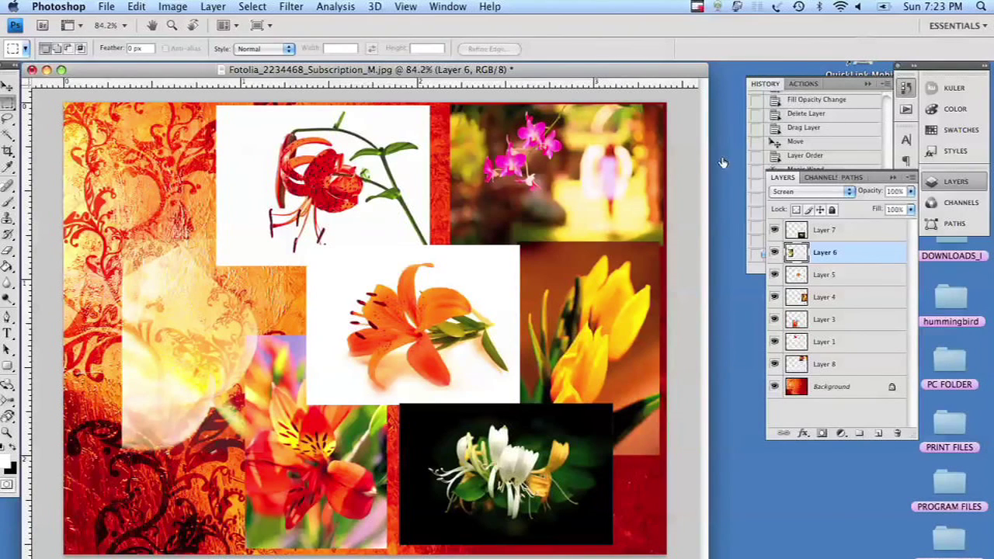
- Magic Wand-select the black backdrop on Layer 7 and cut it away
{"action": "left_click", "coordinate": [867, 233]}
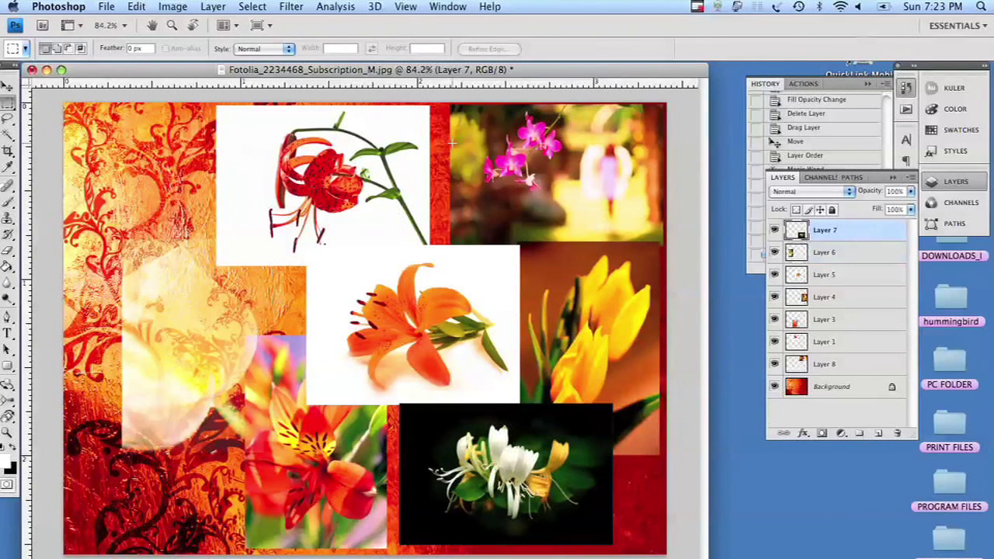
{"action": "left_click", "coordinate": [9, 134]}
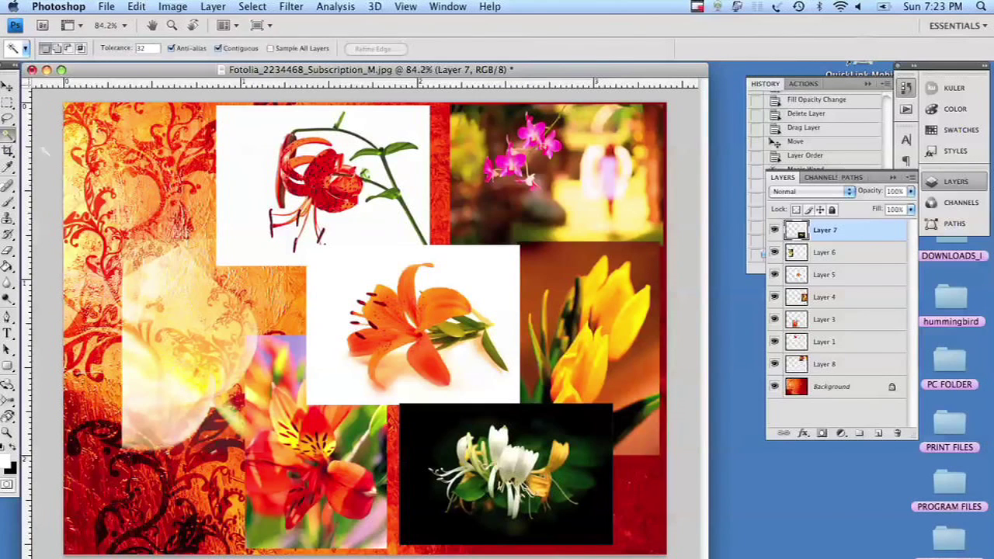
{"action": "left_click", "coordinate": [439, 429]}
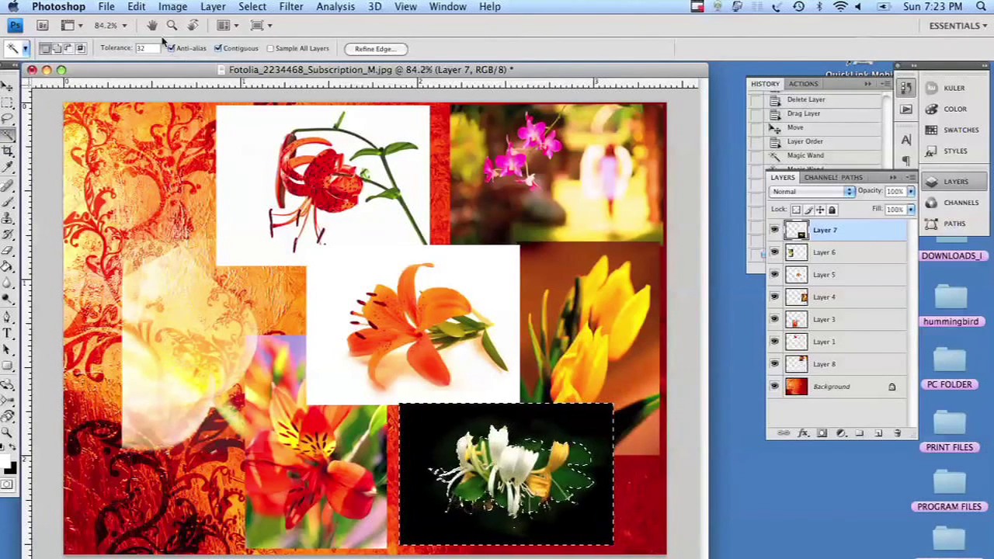
{"action": "left_click", "coordinate": [137, 6]}
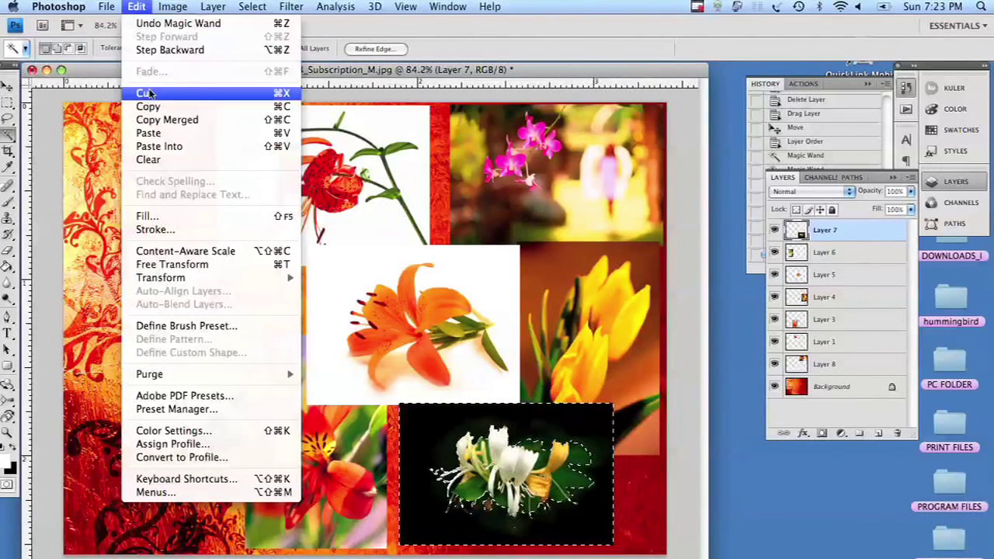
{"action": "left_click", "coordinate": [147, 94]}
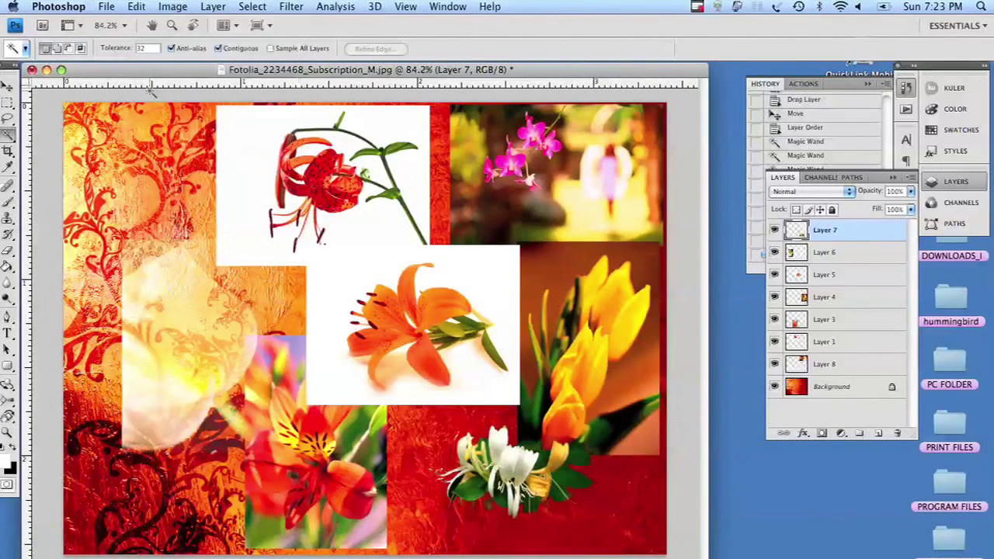
- Give Layer 7 a Drop Shadow without global light: 128°, distance 12 px, size 18 px
{"action": "left_click", "coordinate": [211, 7]}
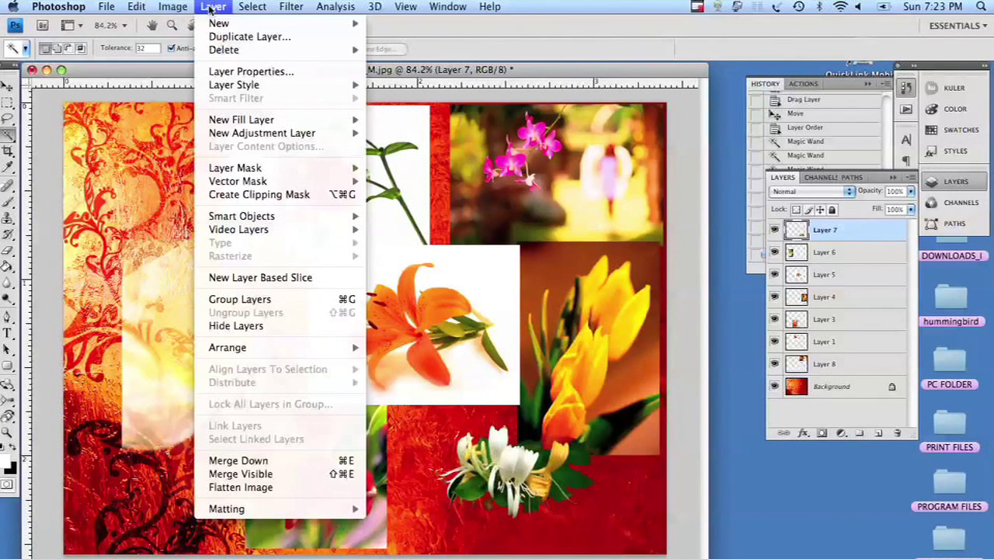
{"action": "mouse_move", "coordinate": [250, 87]}
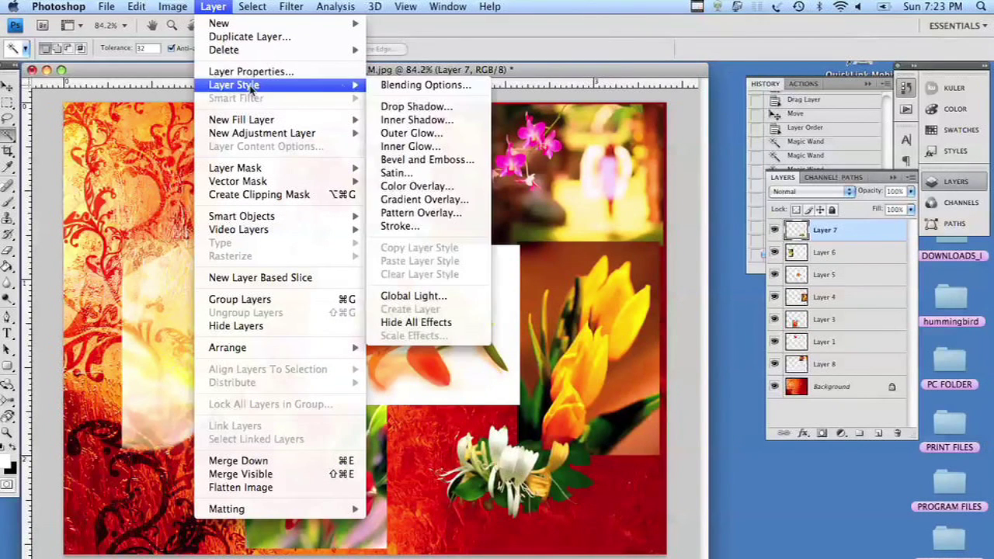
{"action": "left_click", "coordinate": [411, 107]}
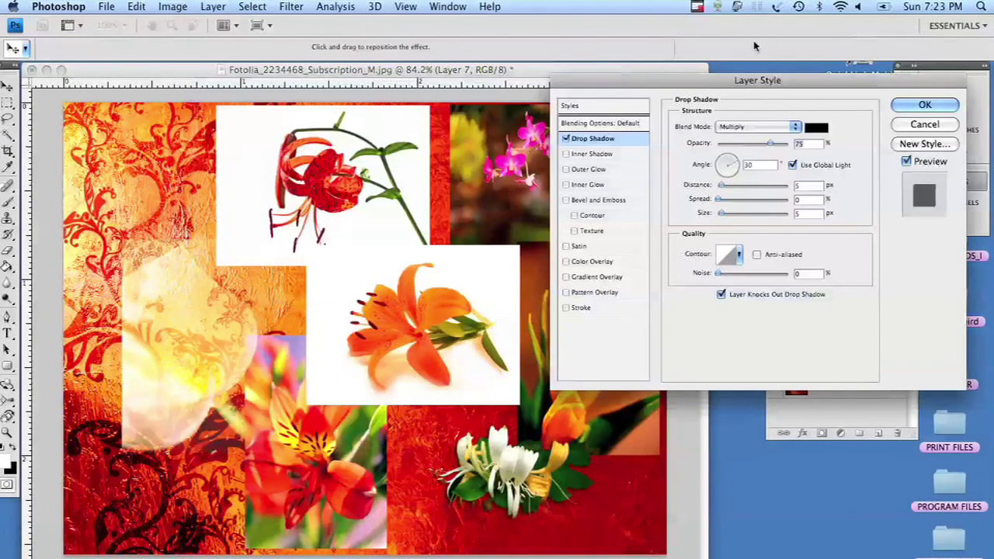
{"action": "left_click", "coordinate": [792, 165]}
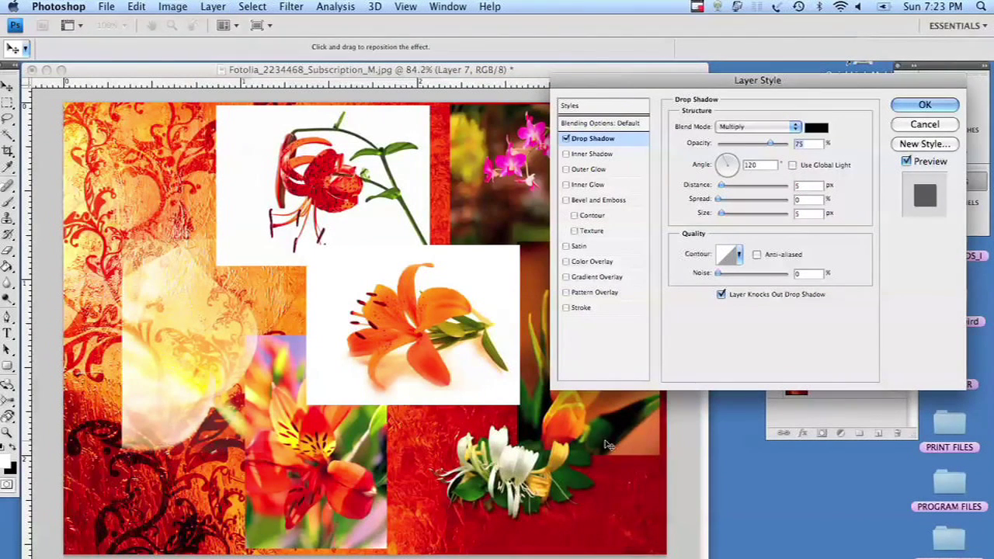
{"action": "left_click_drag", "start_coordinate": [556, 501], "coordinate": [557, 505]}
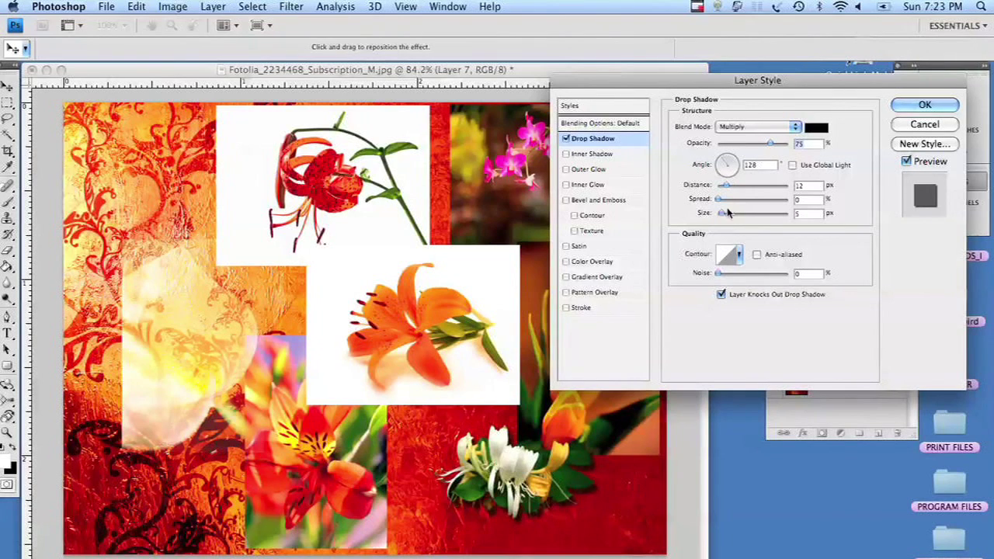
{"action": "left_click_drag", "start_coordinate": [722, 213], "coordinate": [726, 215]}
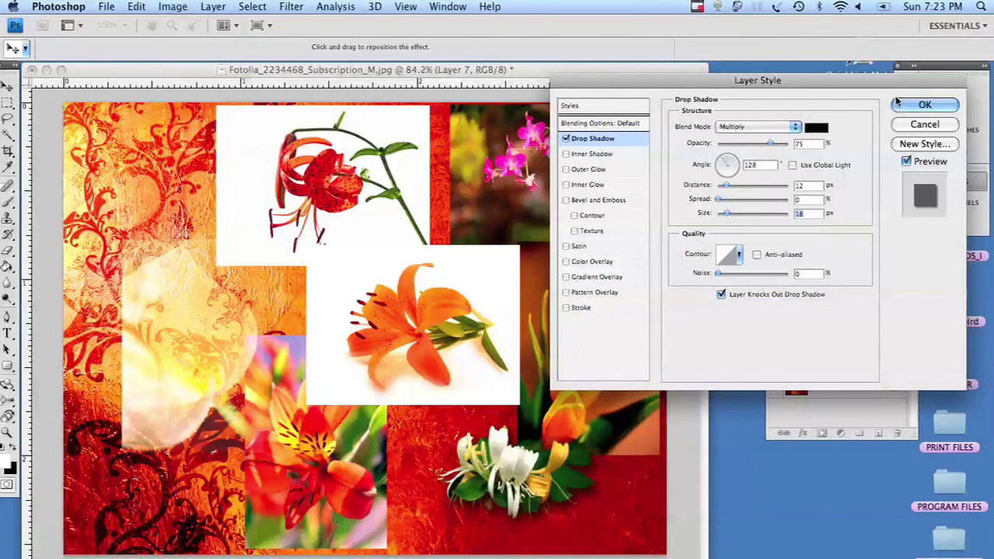
{"action": "left_click", "coordinate": [922, 106]}
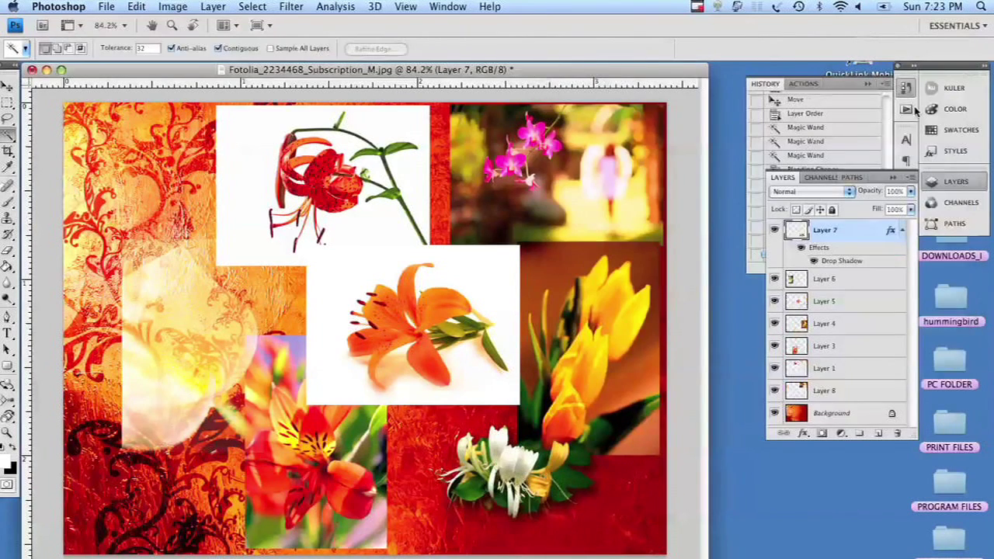
- On Layer 5, draw a loose Lasso loop around the orange lily
{"action": "left_click", "coordinate": [874, 309]}
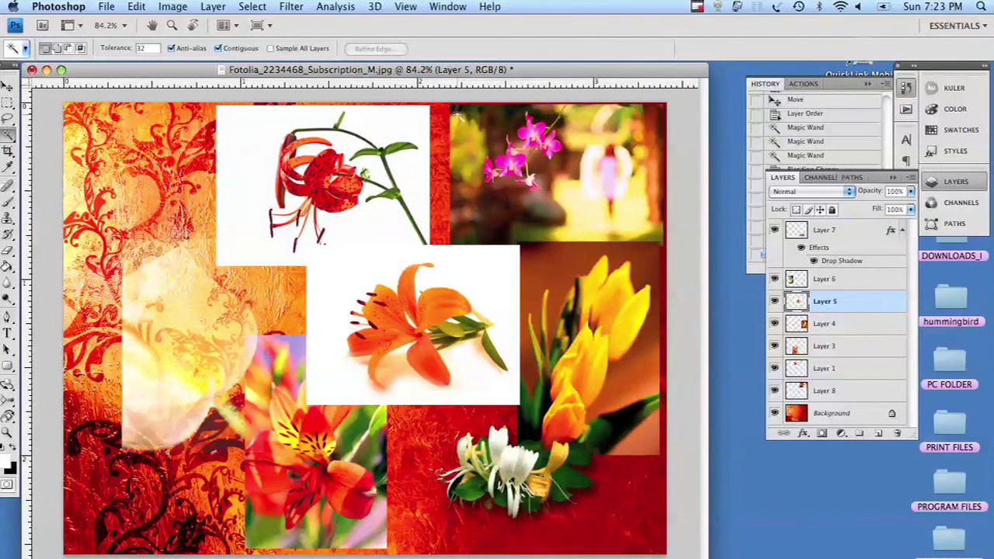
{"action": "left_click", "coordinate": [7, 119]}
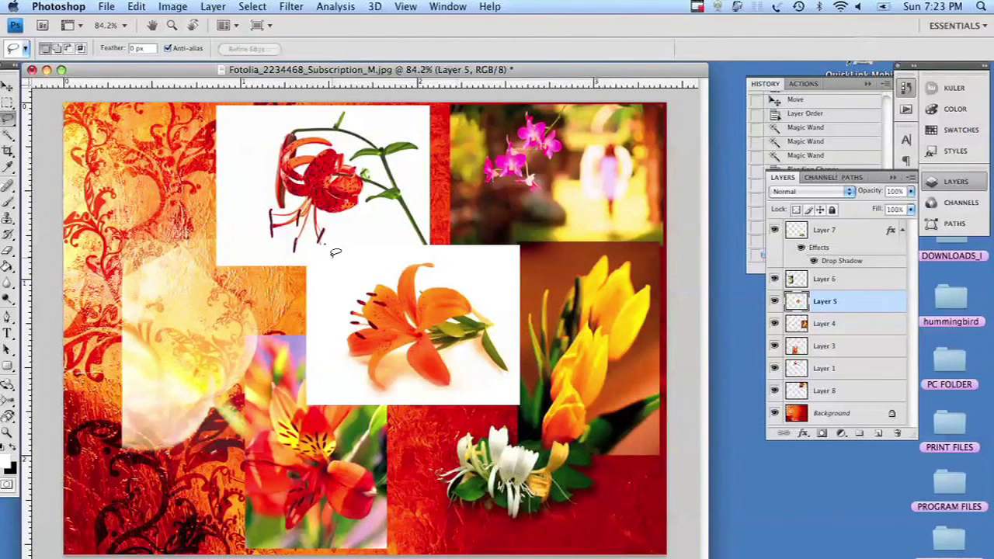
{"action": "mouse_move", "coordinate": [335, 252]}
{"action": "left_mouse_down"}
{"action": "mouse_move", "coordinate": [331, 318]}
{"action": "mouse_move", "coordinate": [353, 382]}
{"action": "mouse_move", "coordinate": [398, 399]}
{"action": "mouse_move", "coordinate": [461, 397]}
{"action": "mouse_move", "coordinate": [503, 381]}
{"action": "left_mouse_up"}
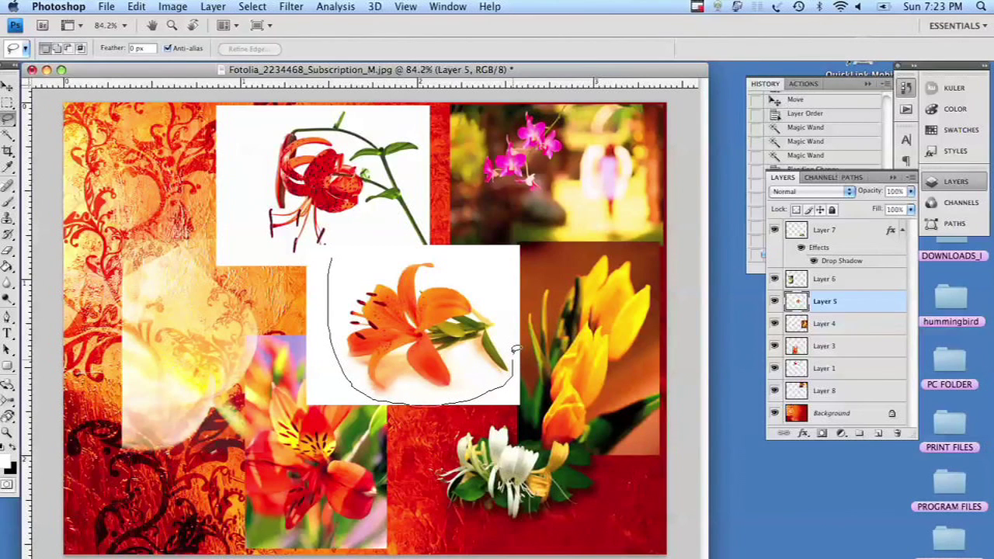
{"action": "mouse_move", "coordinate": [514, 340]}
{"action": "left_mouse_down"}
{"action": "mouse_move", "coordinate": [505, 310]}
{"action": "mouse_move", "coordinate": [439, 250]}
{"action": "mouse_move", "coordinate": [333, 255]}
{"action": "left_mouse_up"}
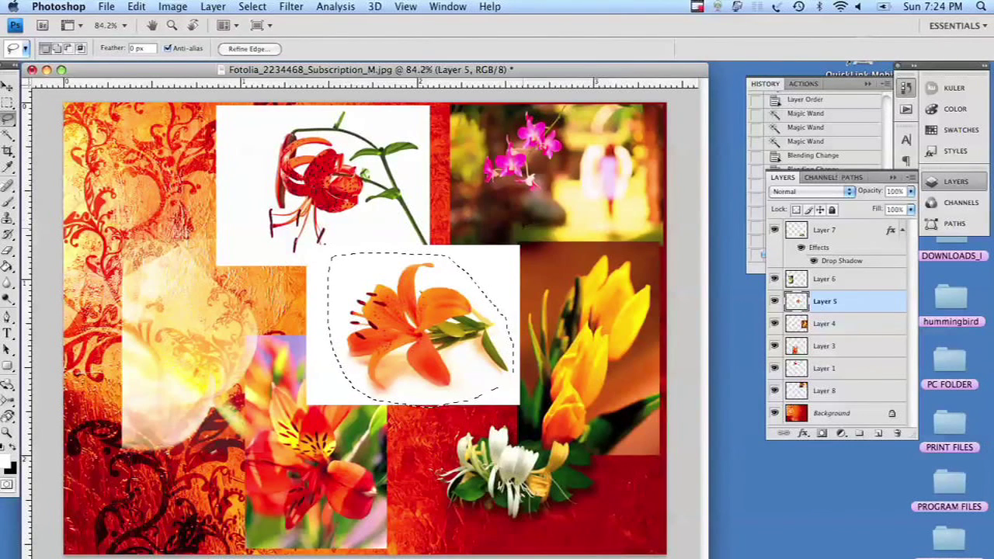
{"action": "left_click", "coordinate": [253, 9]}
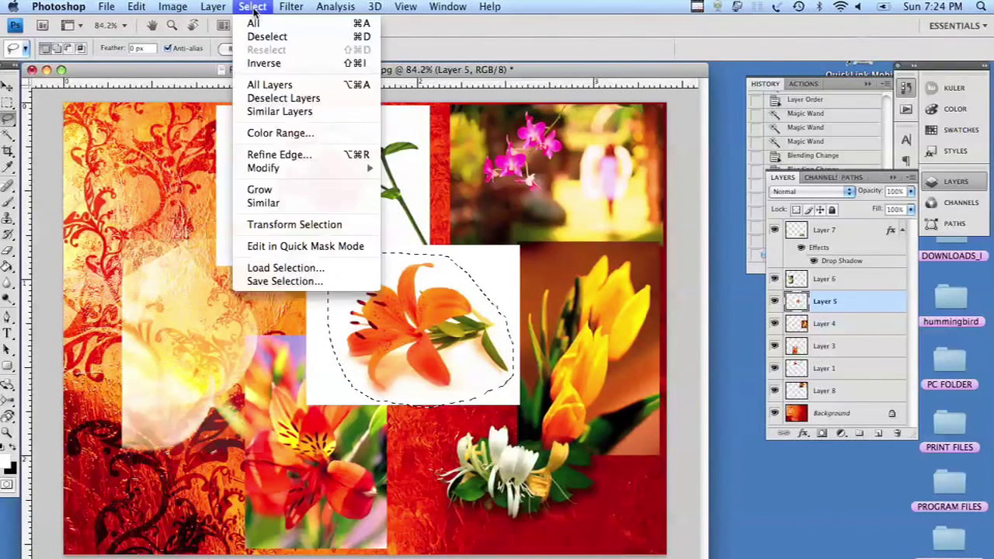
- Invert the lily selection, feather it 10 px, and cut away the surrounding area
{"action": "left_click", "coordinate": [261, 65]}
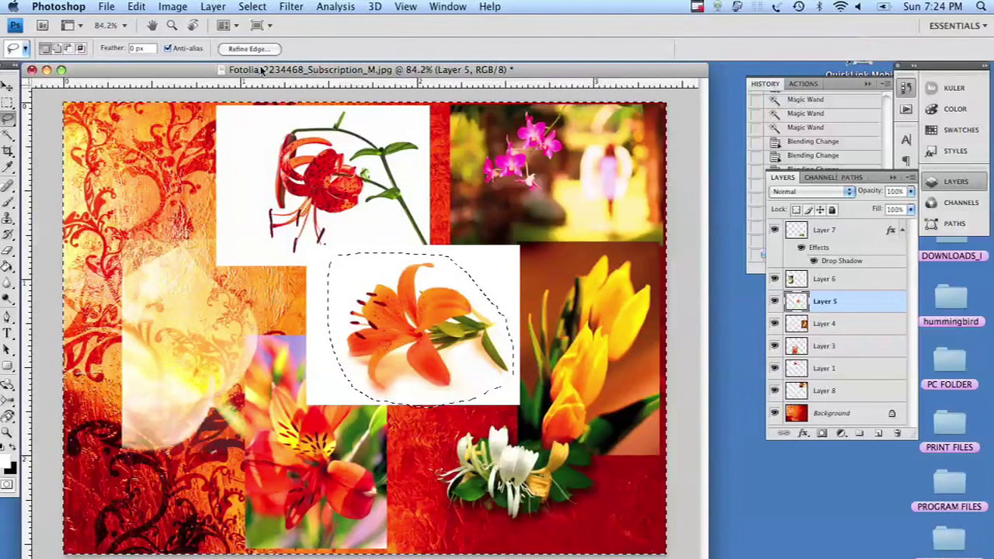
{"action": "left_click", "coordinate": [253, 8]}
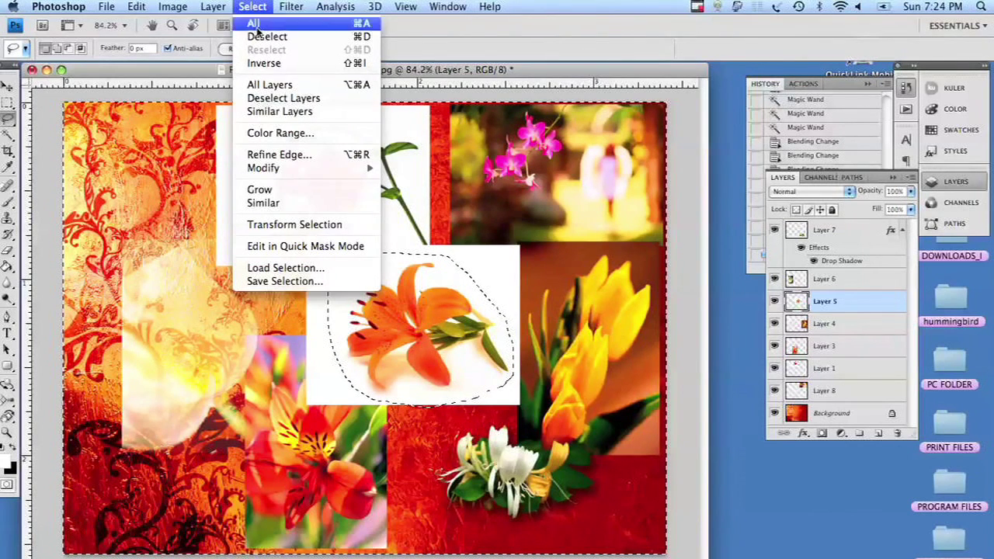
{"action": "mouse_move", "coordinate": [303, 168]}
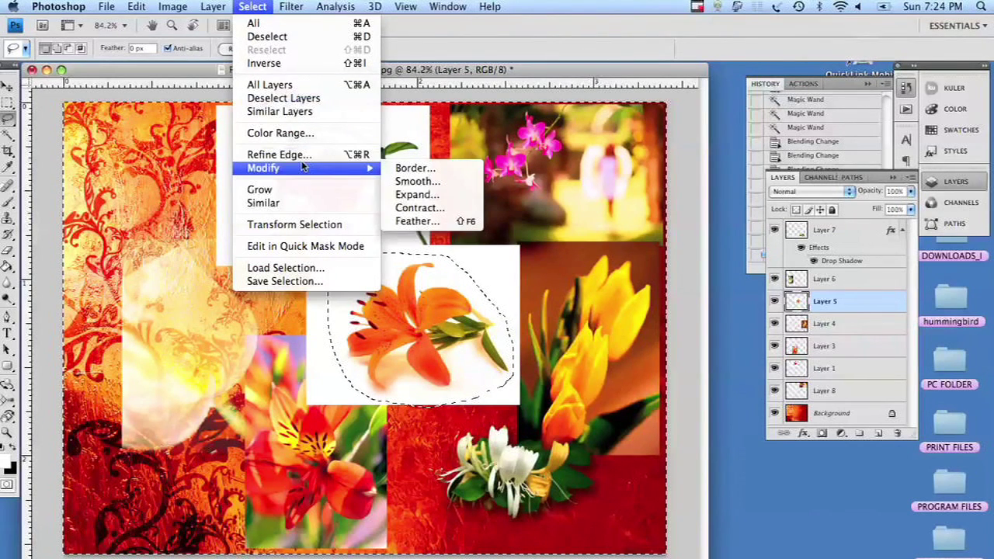
{"action": "left_click", "coordinate": [423, 222]}
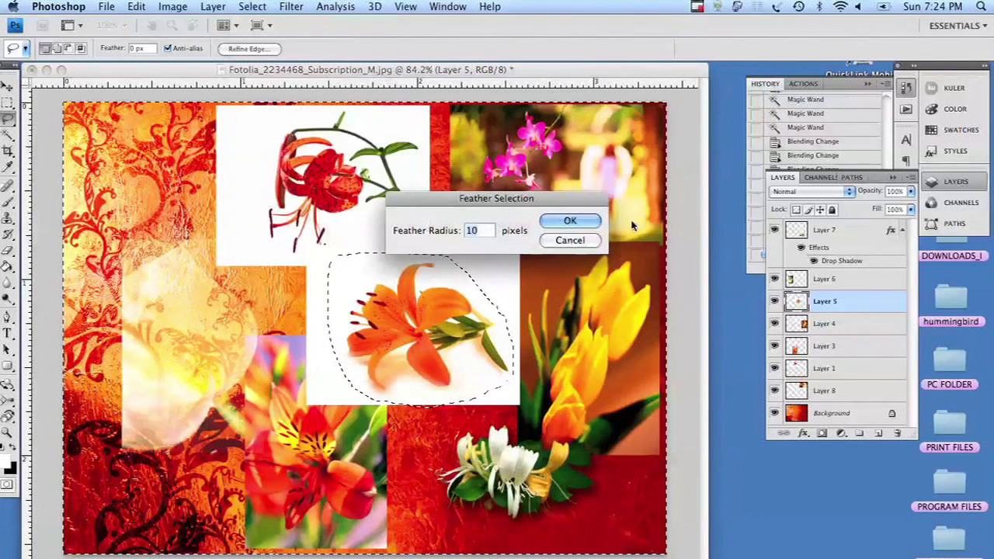
{"action": "left_click", "coordinate": [566, 225]}
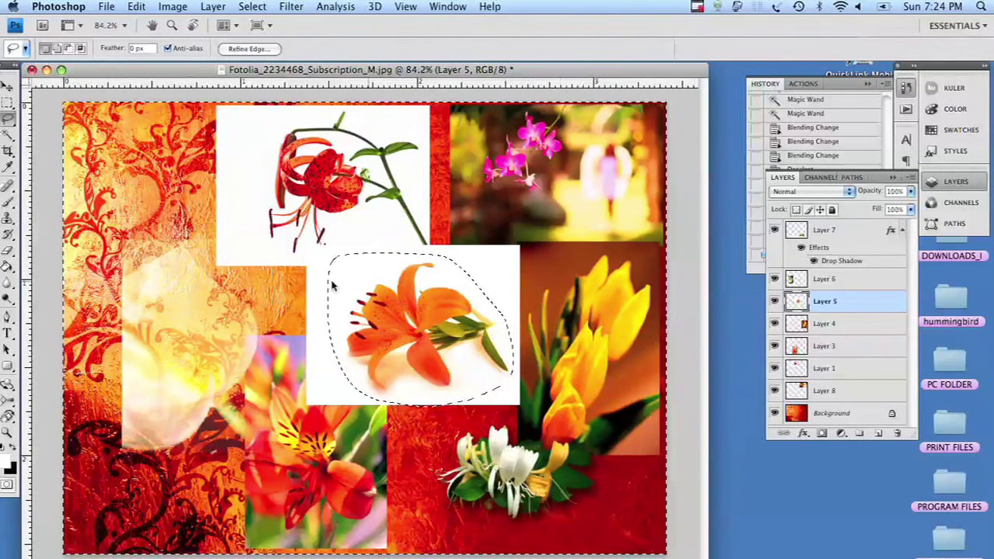
{"action": "left_click", "coordinate": [135, 7]}
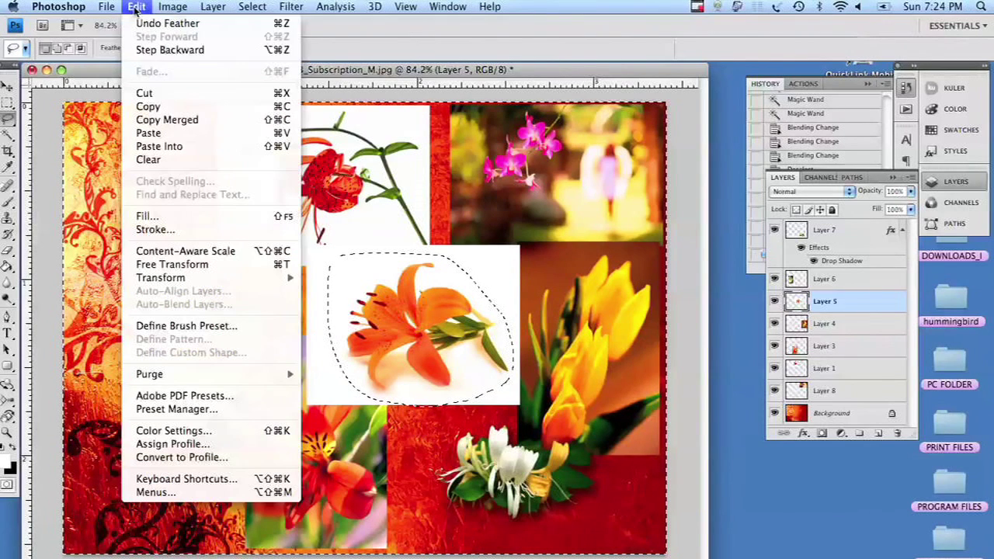
{"action": "left_click", "coordinate": [155, 93]}
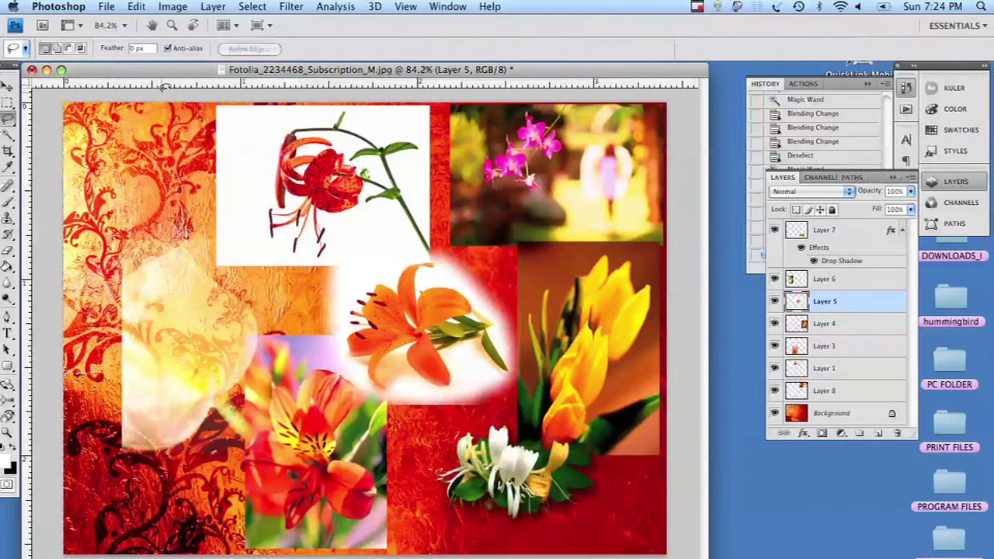